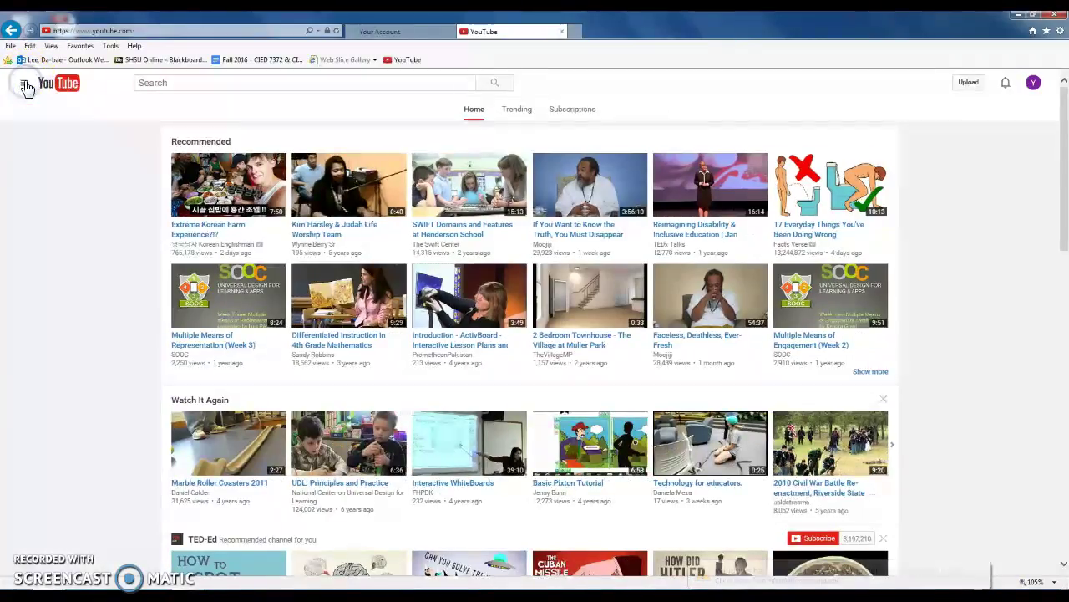
Step: Go to My Channel and open Video Manager to list the channel's 9 uploaded videos
click(27, 86)
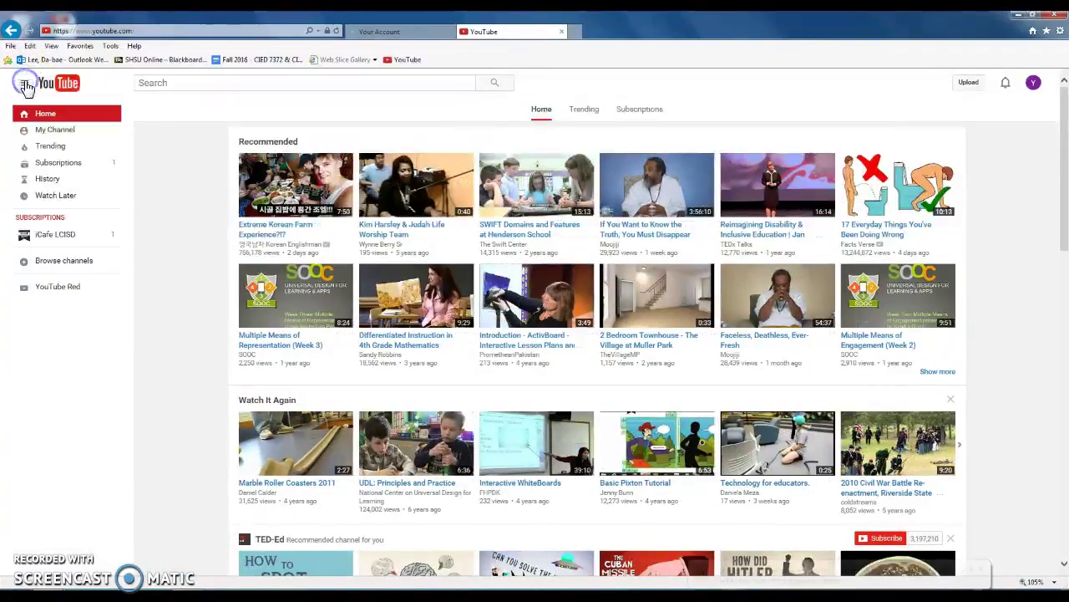
click(46, 137)
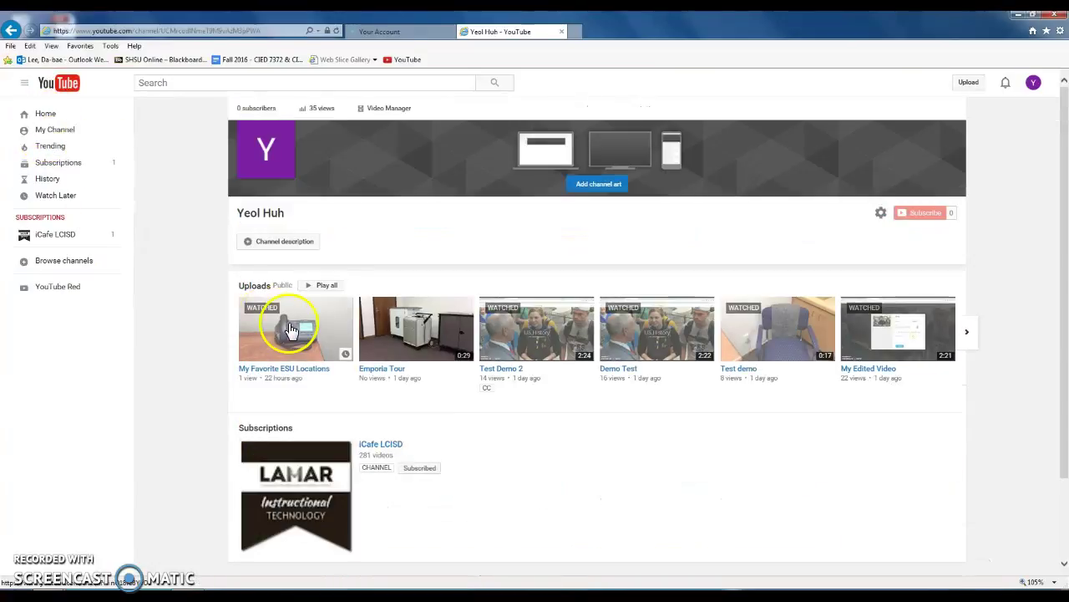
click(301, 352)
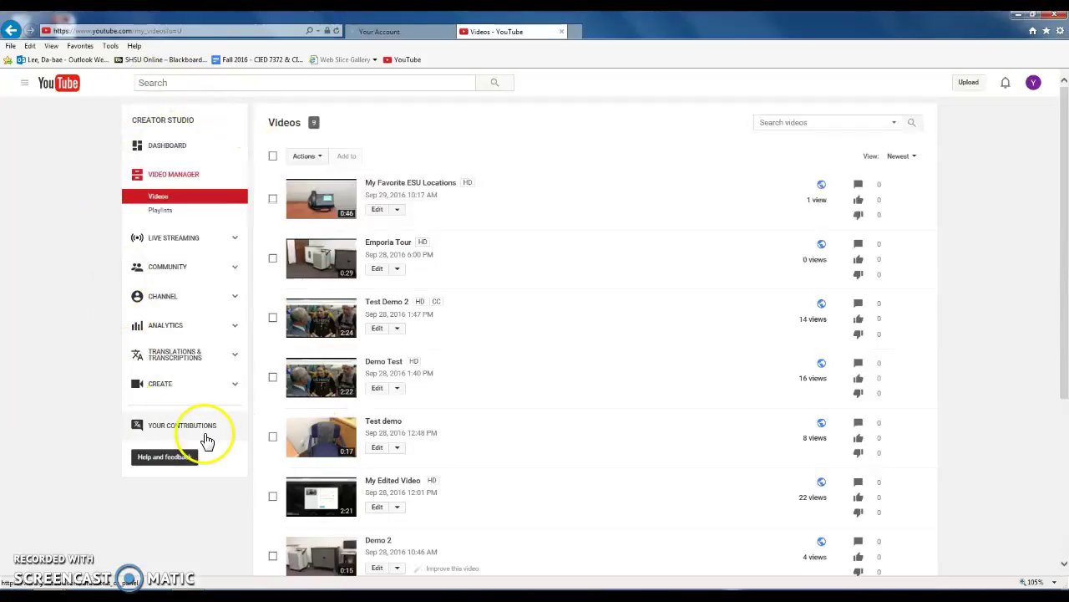
Step: Expand CREATE in Creator Studio and launch Video Editor with the new project 'My Edited Video'
click(237, 386)
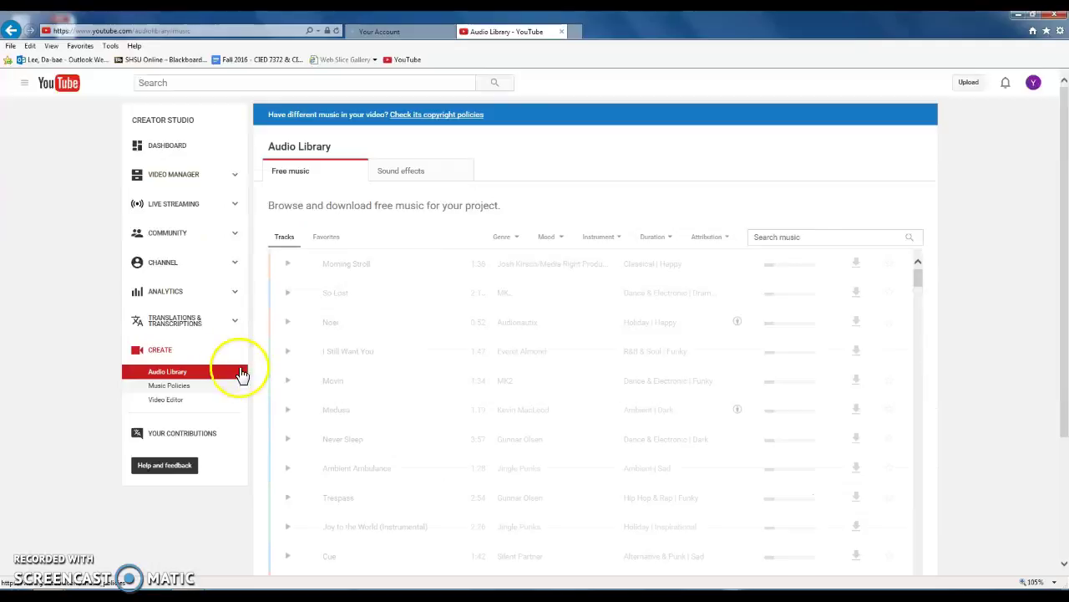
click(170, 402)
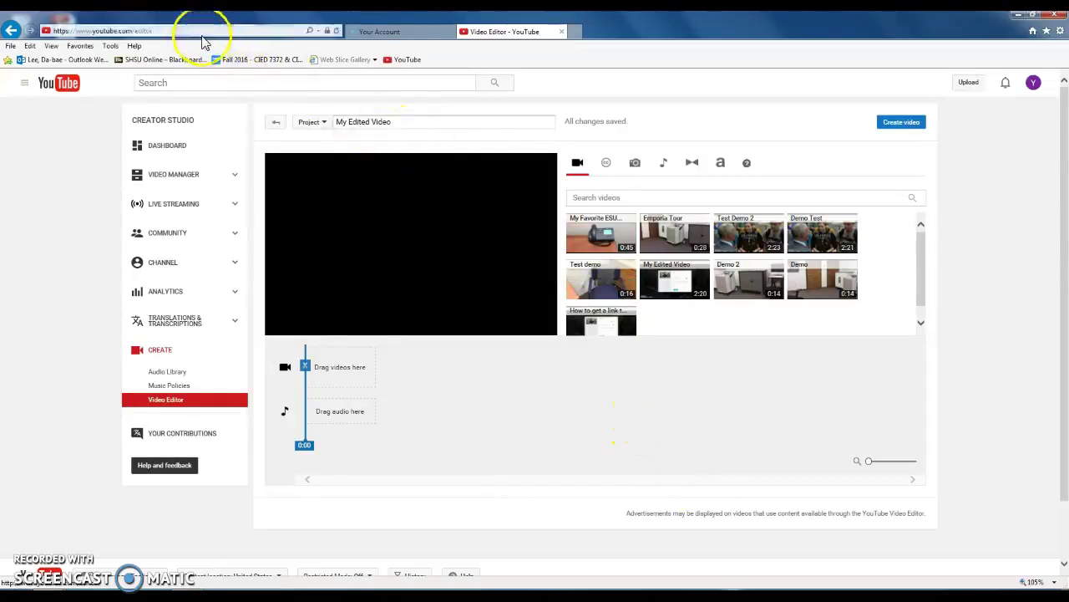
double_click(136, 30)
text(edit)
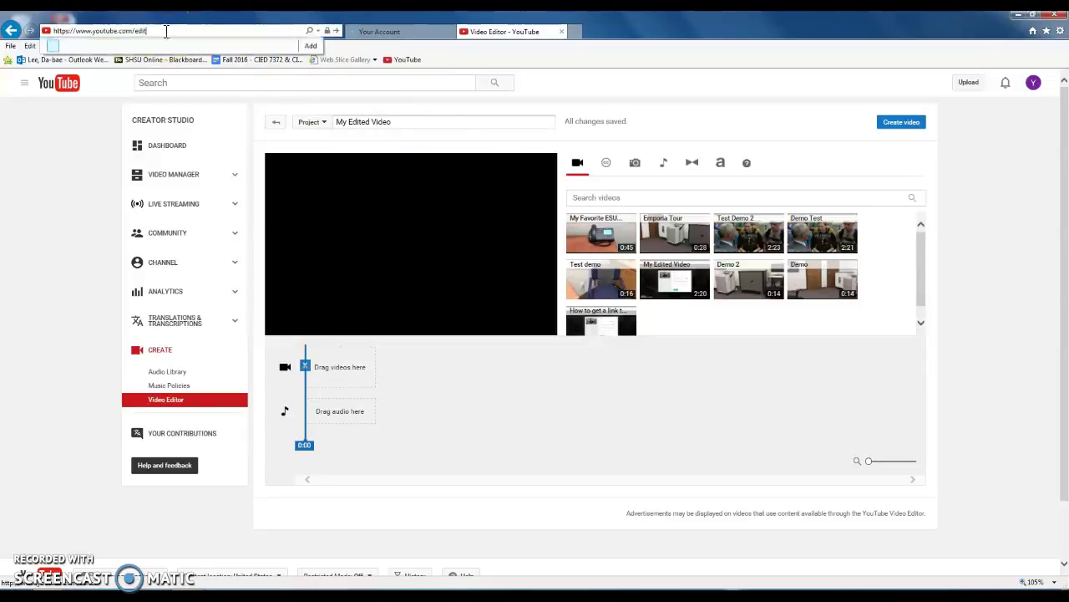
text(or)
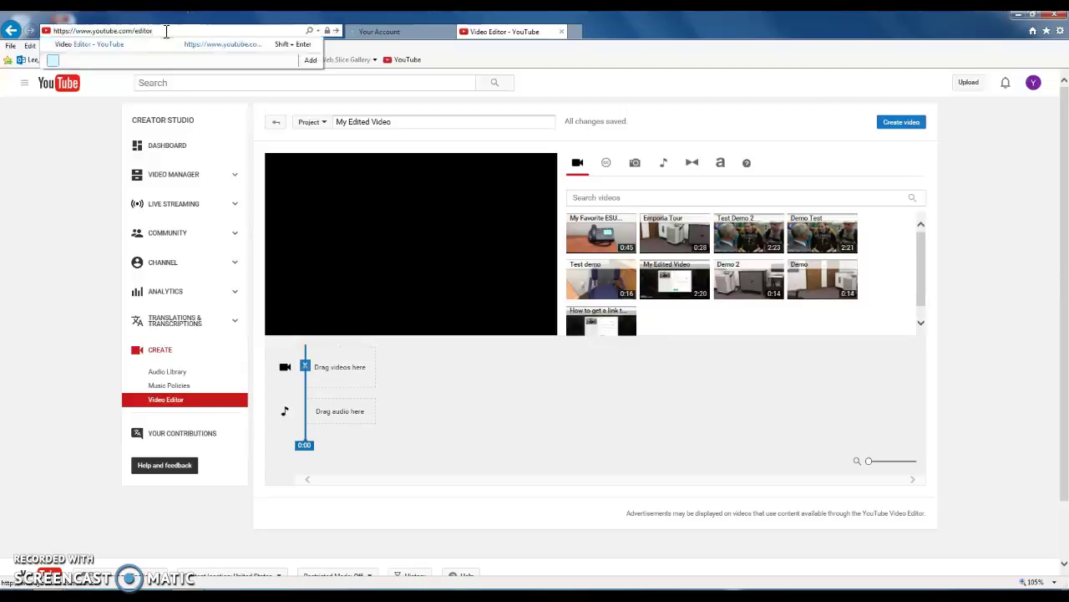
key(Return)
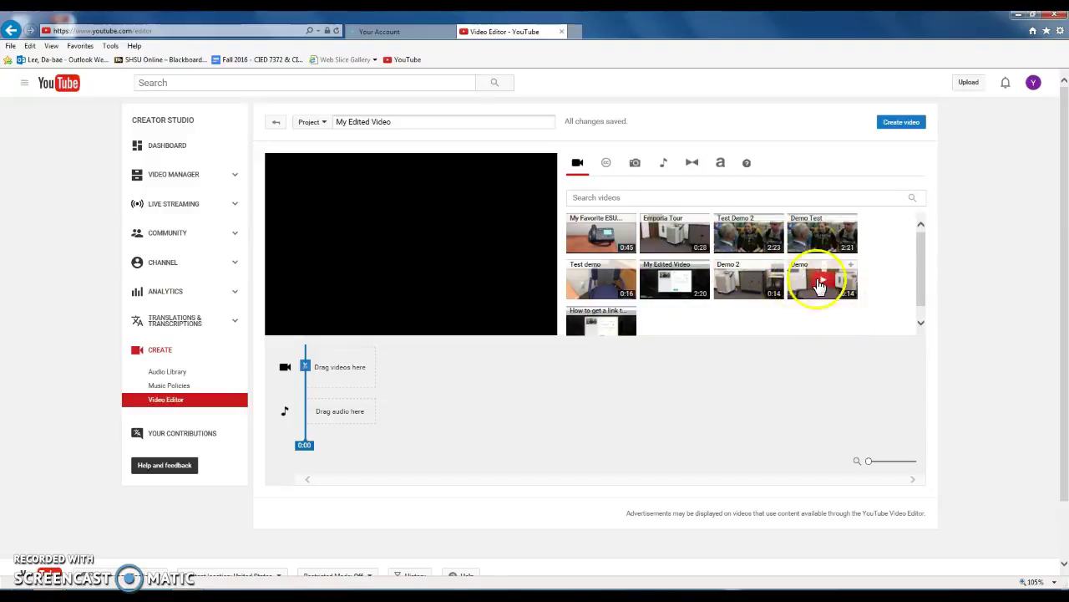
Step: Put the 14-second Demo clip on the video track and dismiss Quick fixes
drag(795, 286, 342, 367)
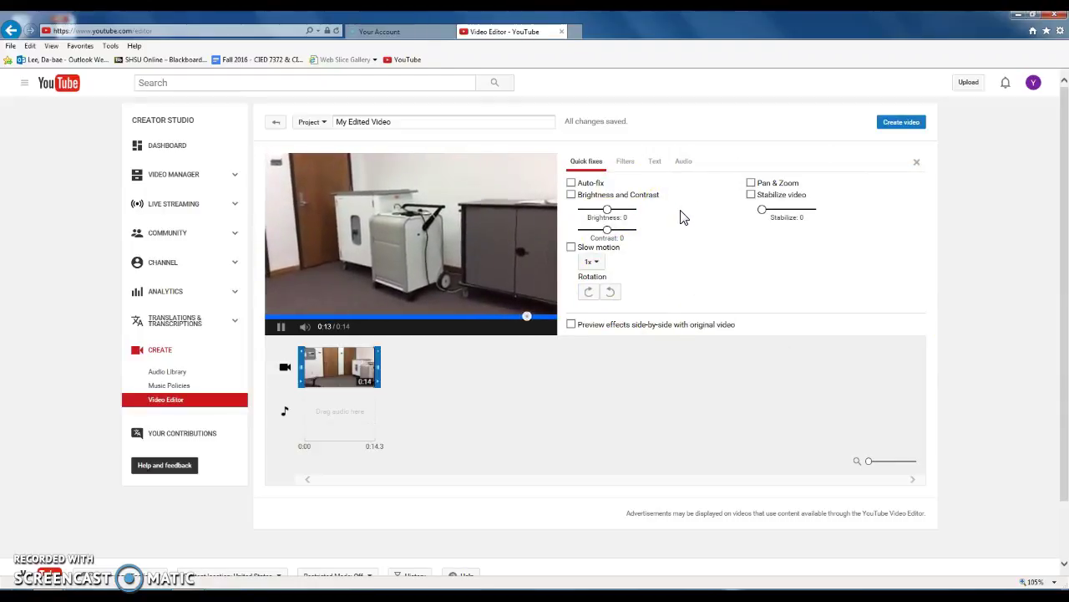
click(794, 269)
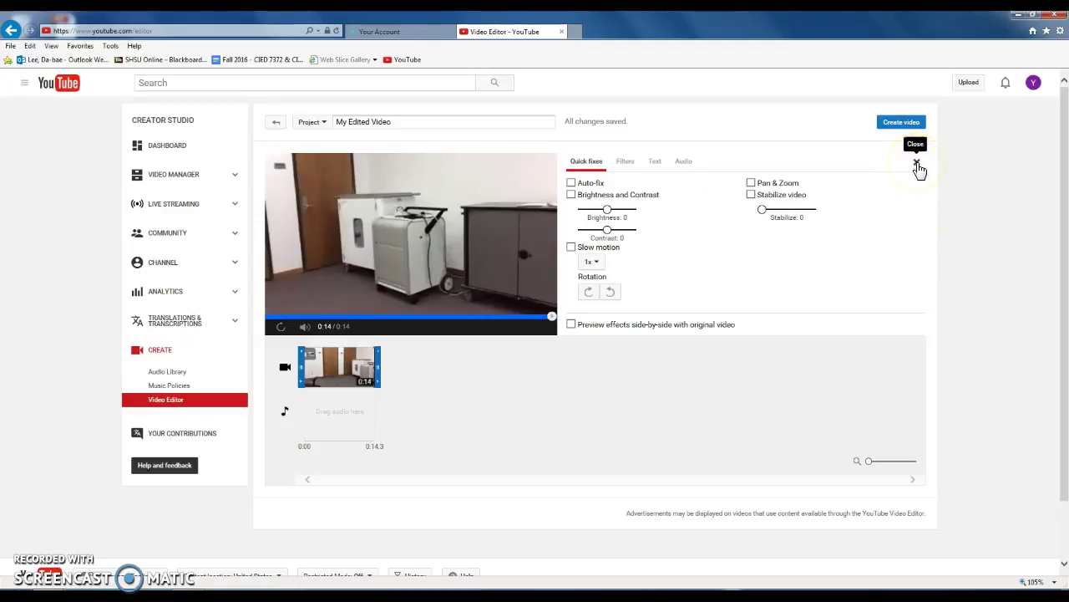
click(918, 163)
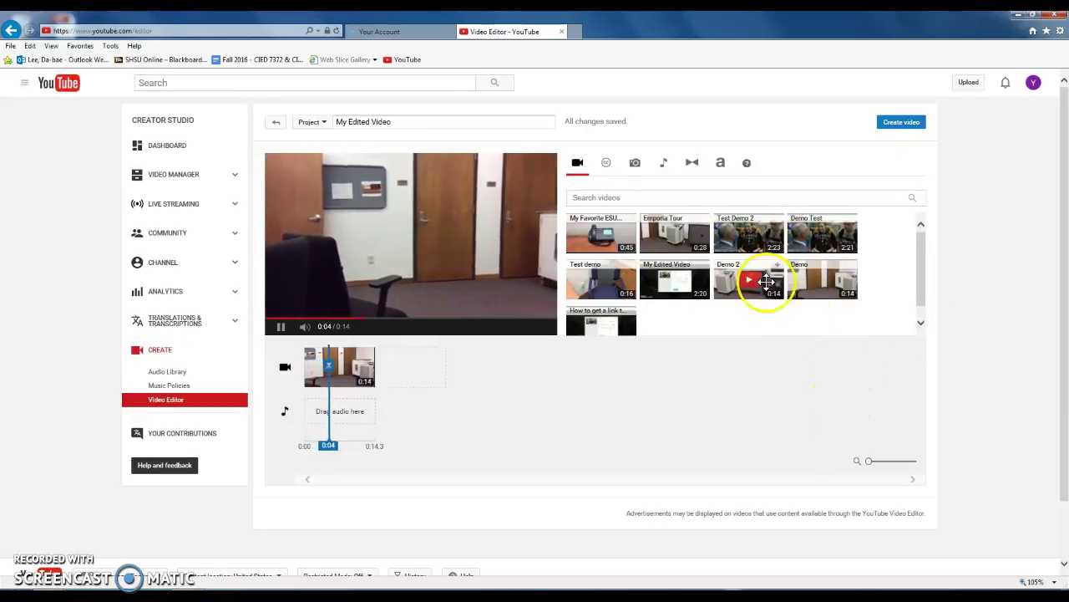
Step: Add the Demo 2 and Test demo clips to the timeline after Demo
drag(728, 276, 411, 367)
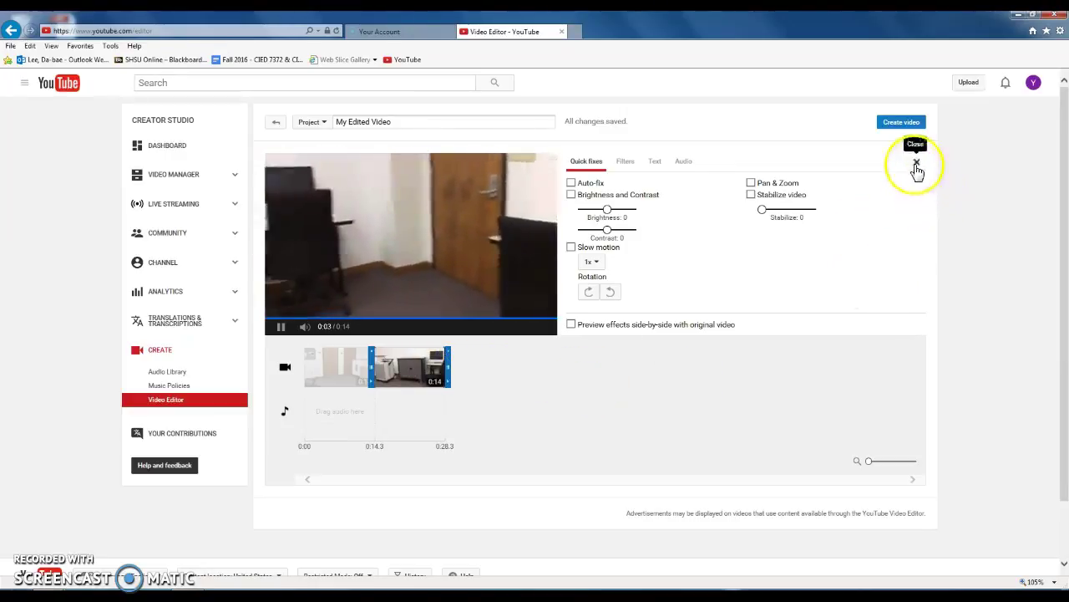
click(917, 164)
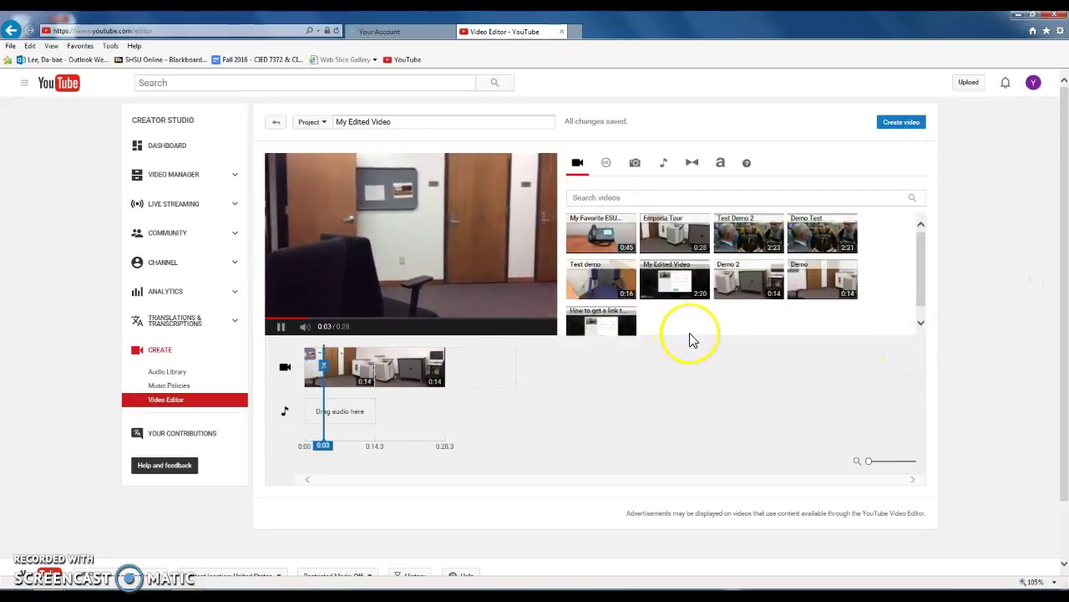
drag(607, 279, 488, 365)
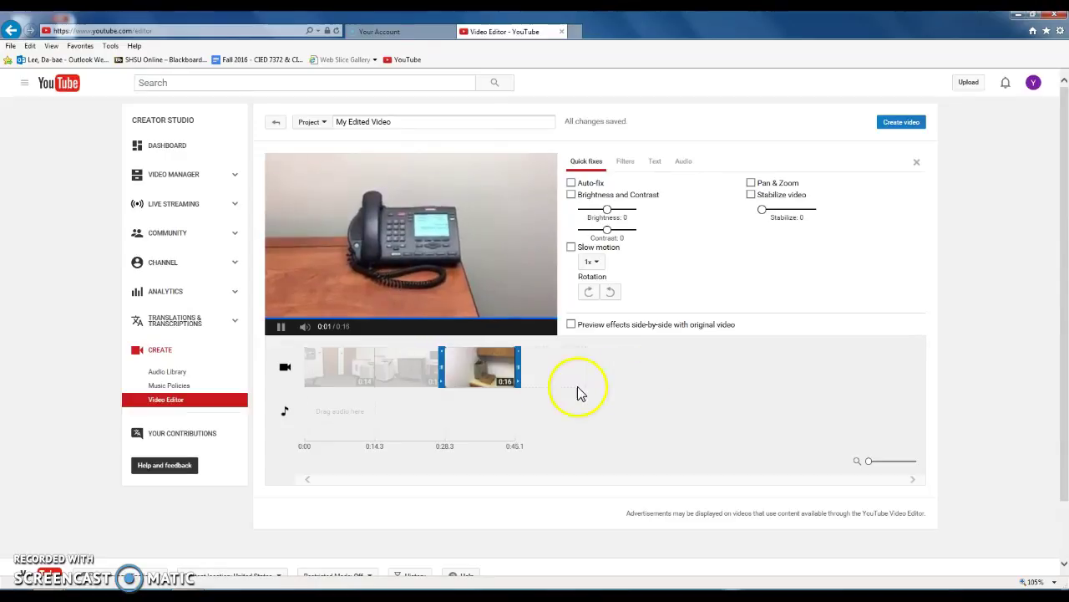
click(284, 328)
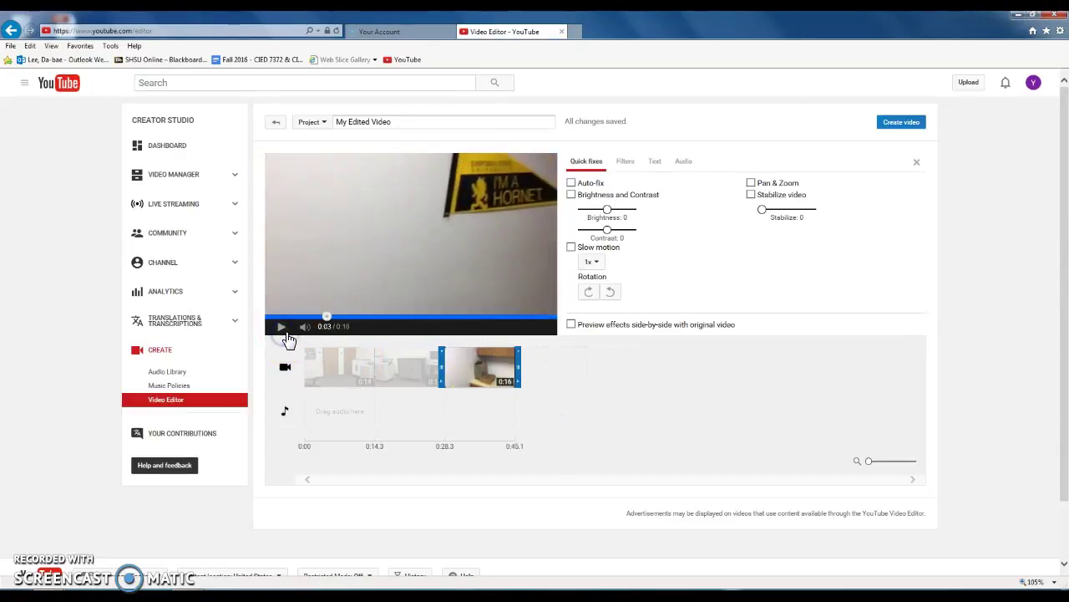
Step: Try repositioning the Demo clip, preview the 0:45 timeline, and close Quick fixes
click(673, 390)
click(465, 418)
click(355, 369)
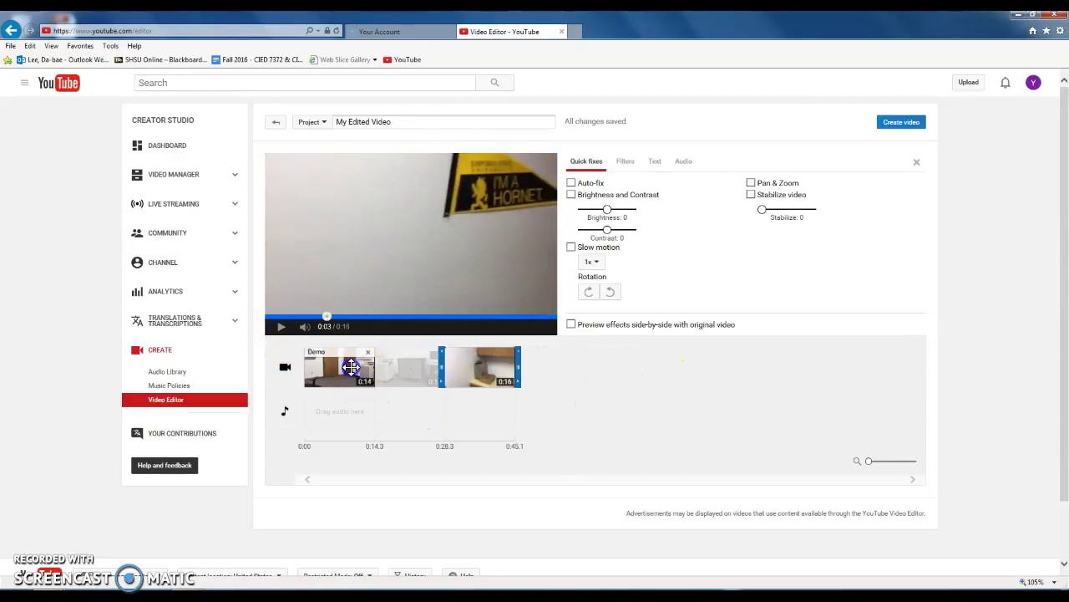
drag(351, 368, 604, 385)
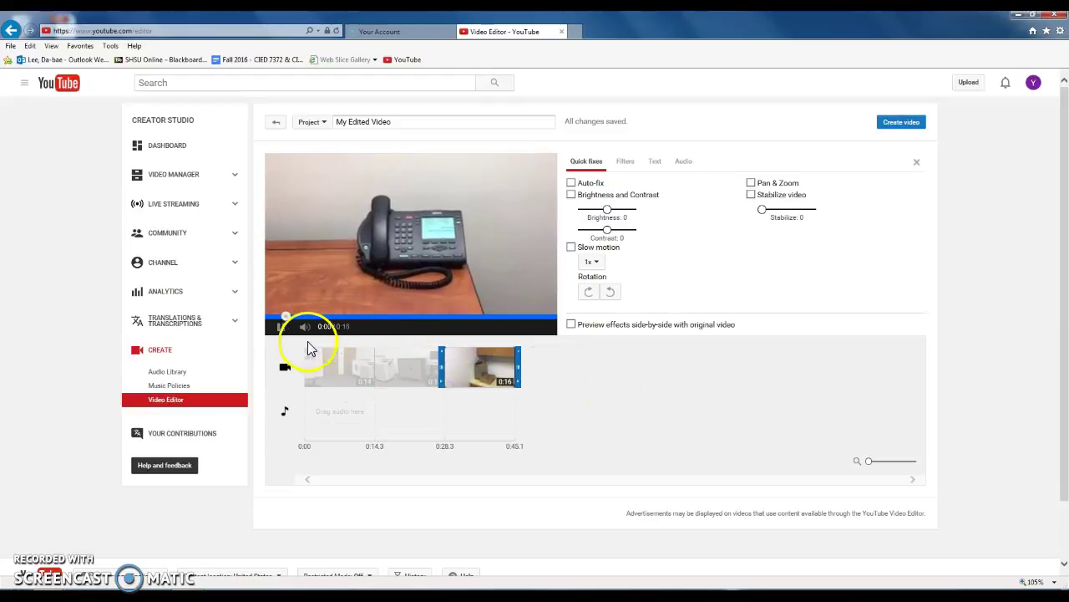
click(283, 328)
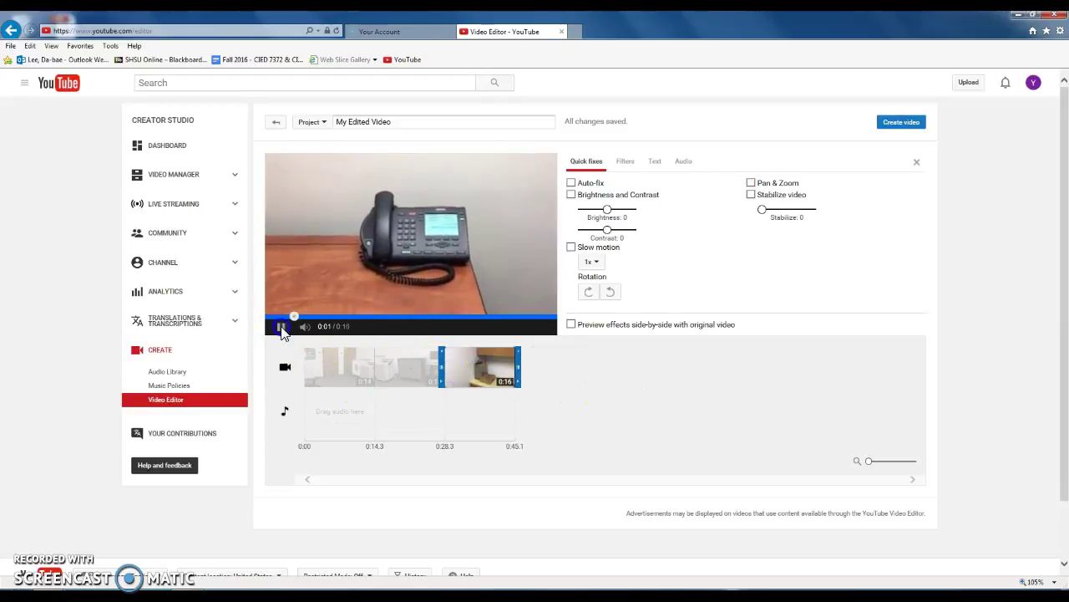
click(916, 164)
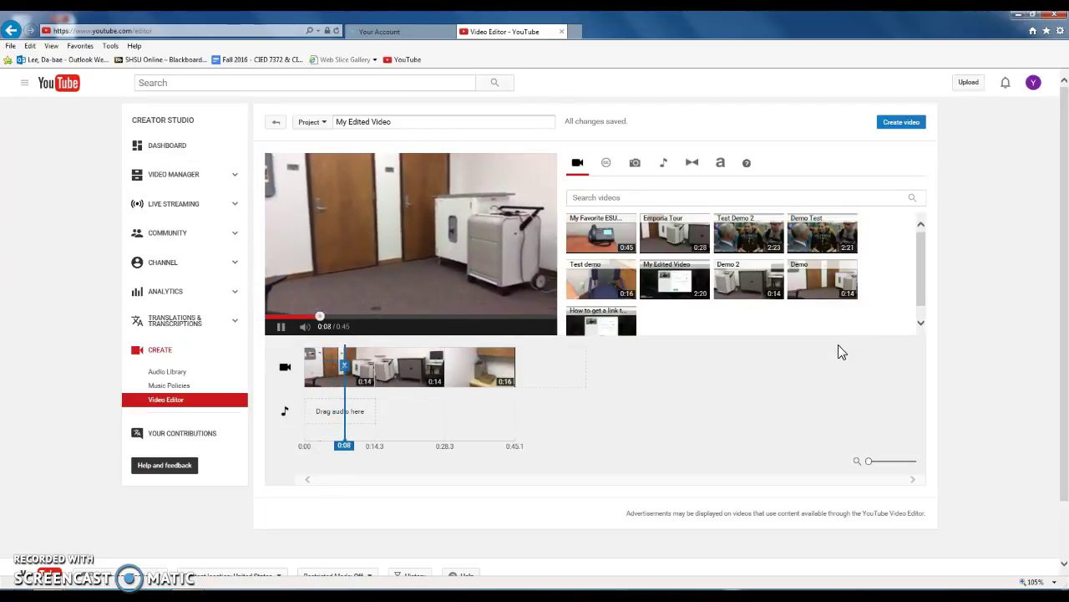
Step: Replace the project title 'My Edited Video' with 'My Favorite Places Around ESU Campus'
drag(400, 123, 334, 126)
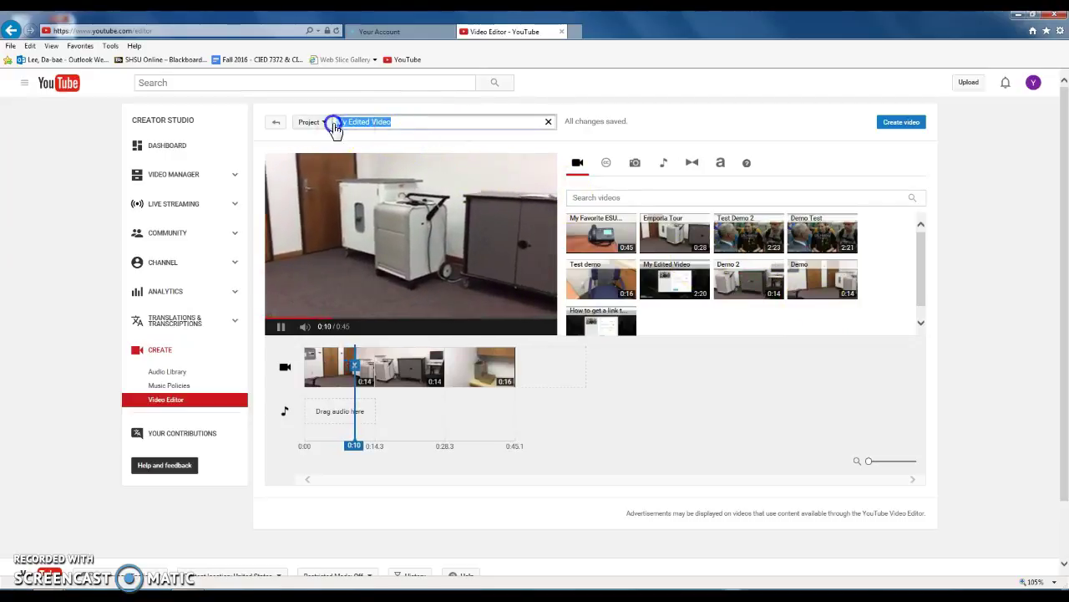
click(278, 331)
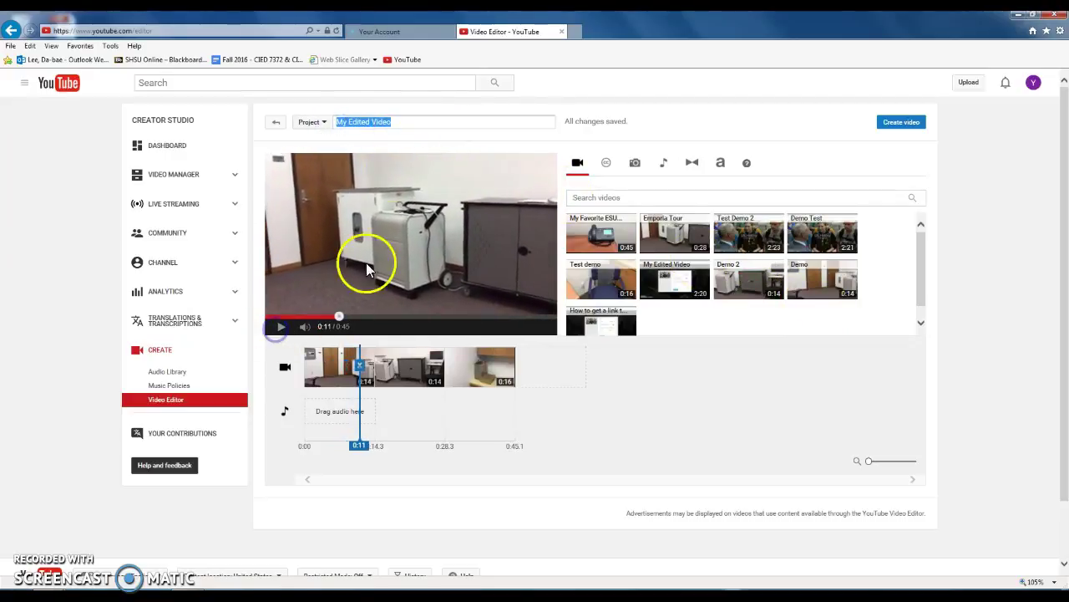
click(406, 126)
click(415, 122)
drag(415, 122, 335, 122)
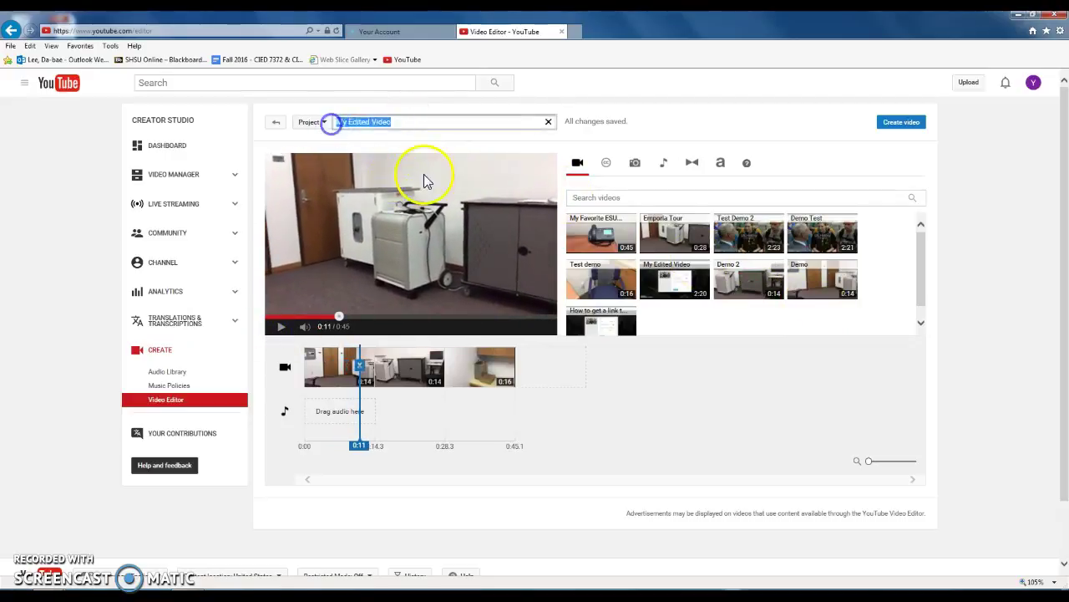
text(My)
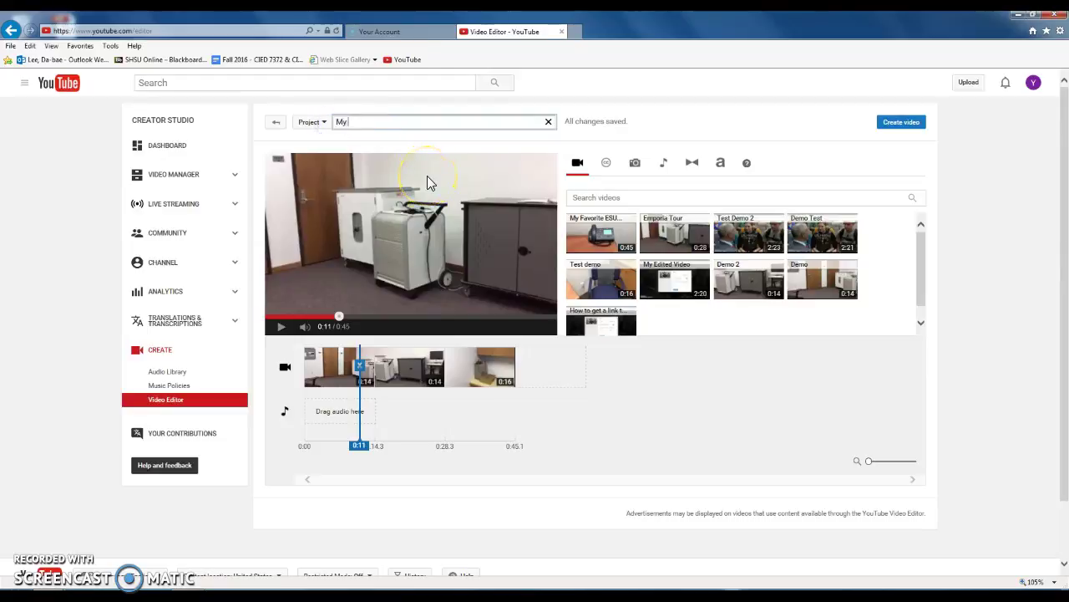
text( Favorite Place)
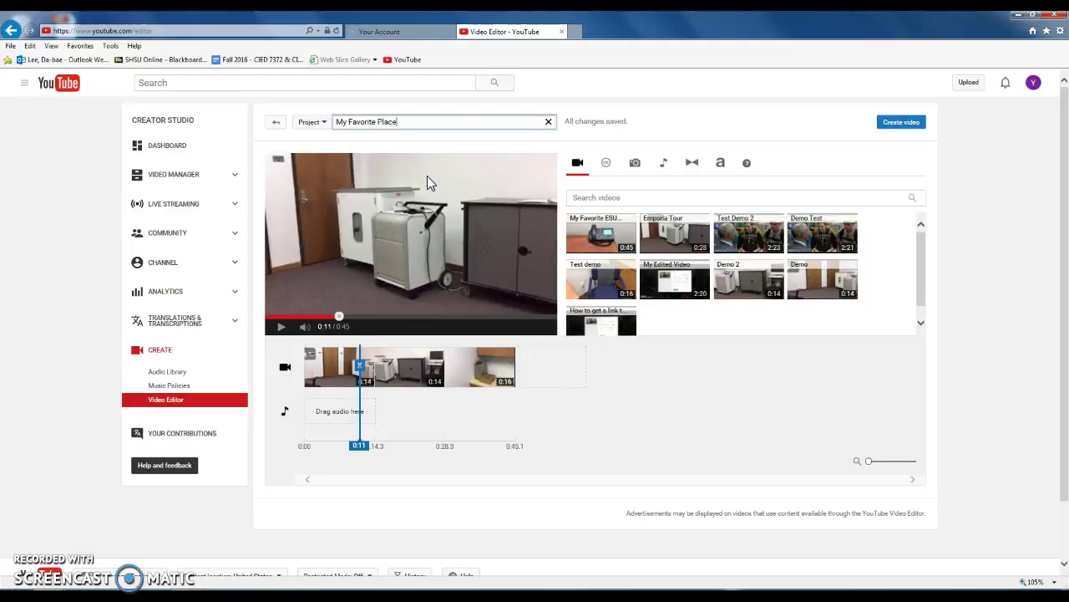
text(s Around ES)
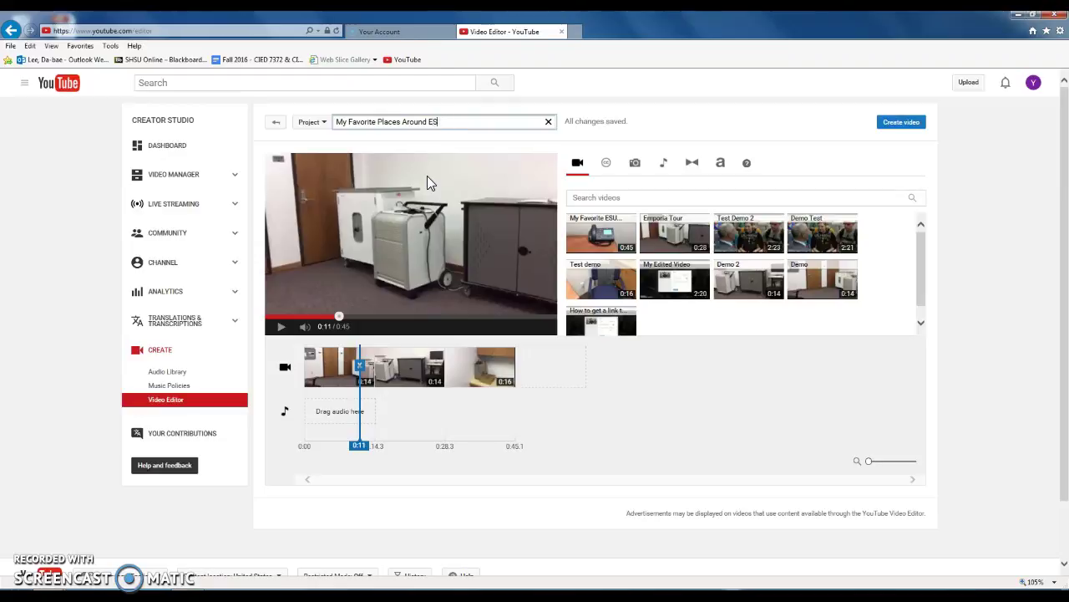
text(U Campus)
Step: Create the video from the project and reload its watch page, now about 64% processed
click(882, 125)
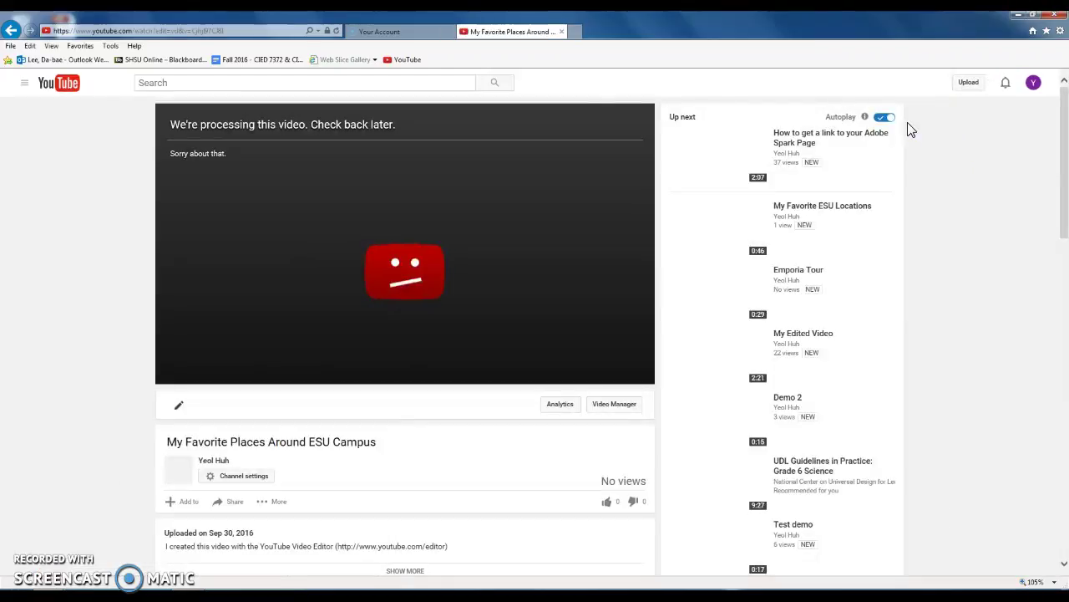
click(899, 125)
click(706, 244)
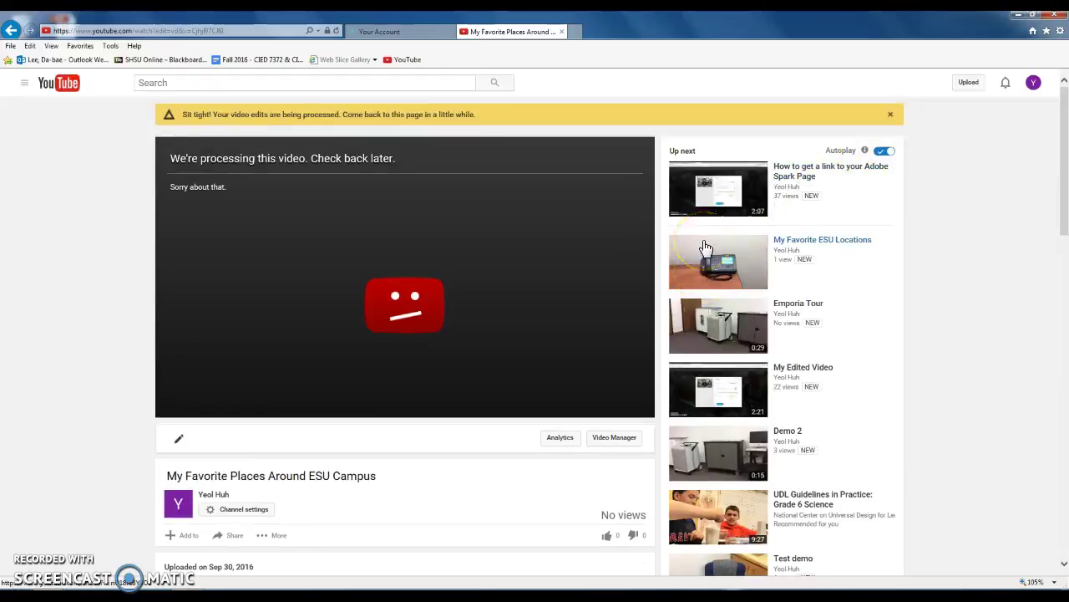
click(455, 242)
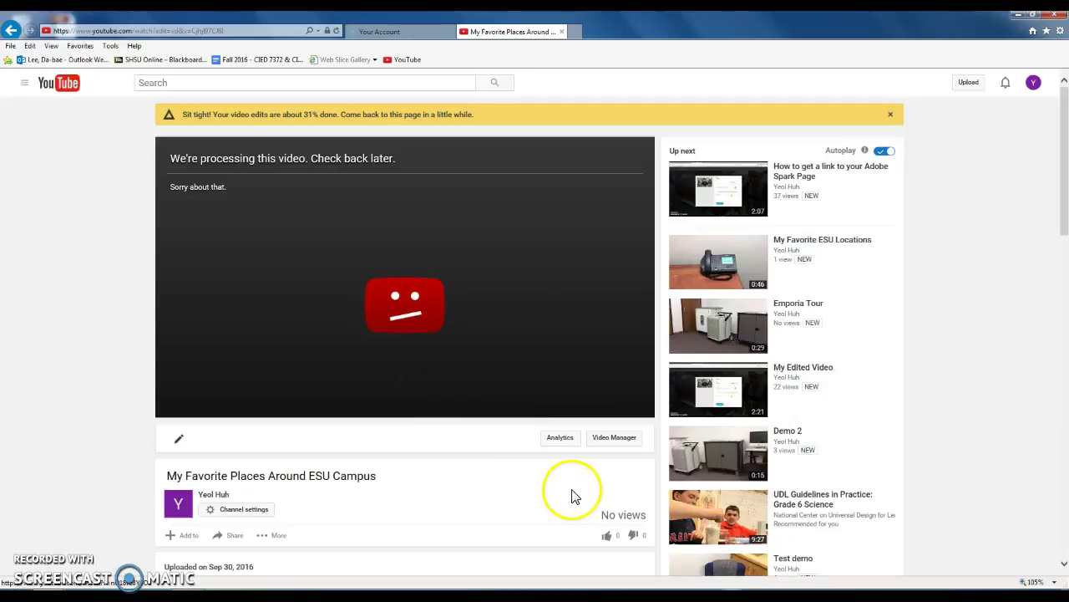
click(337, 32)
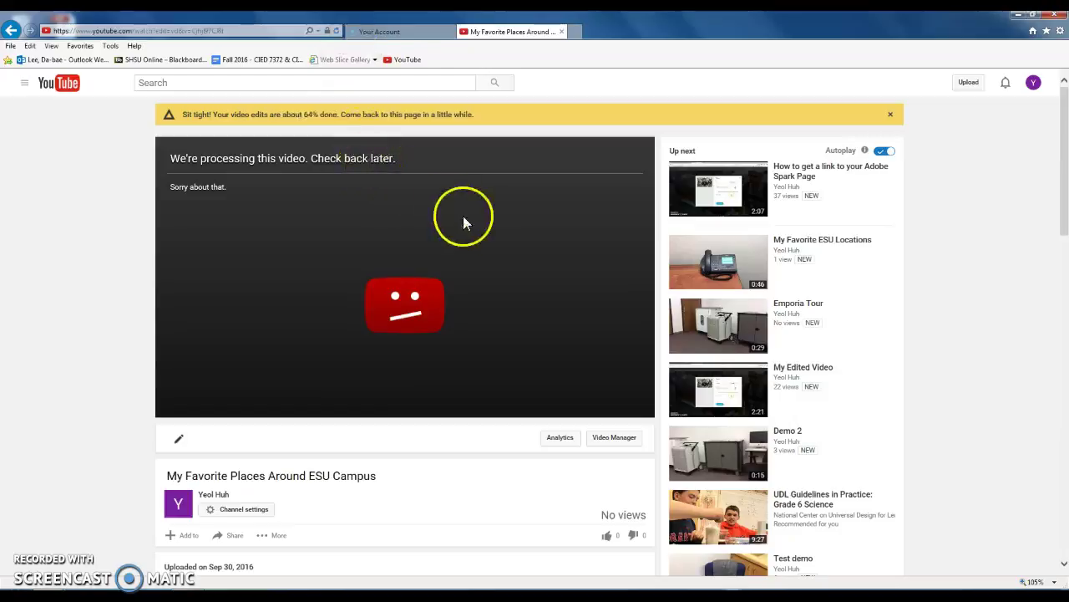
Step: Open My Channel from the guide to see its six uploads and one subscription
click(25, 83)
click(65, 132)
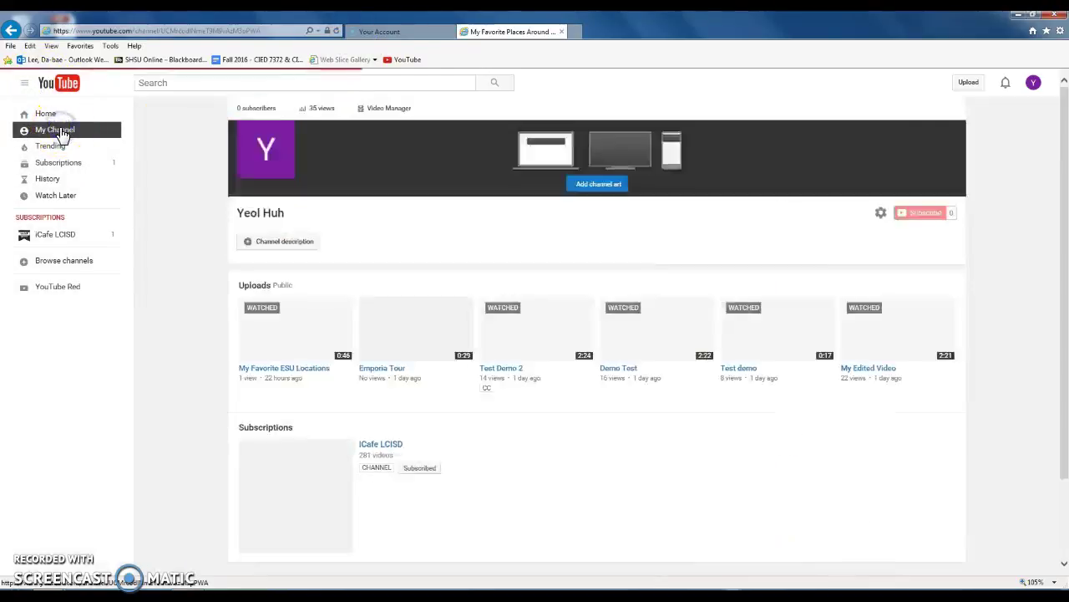